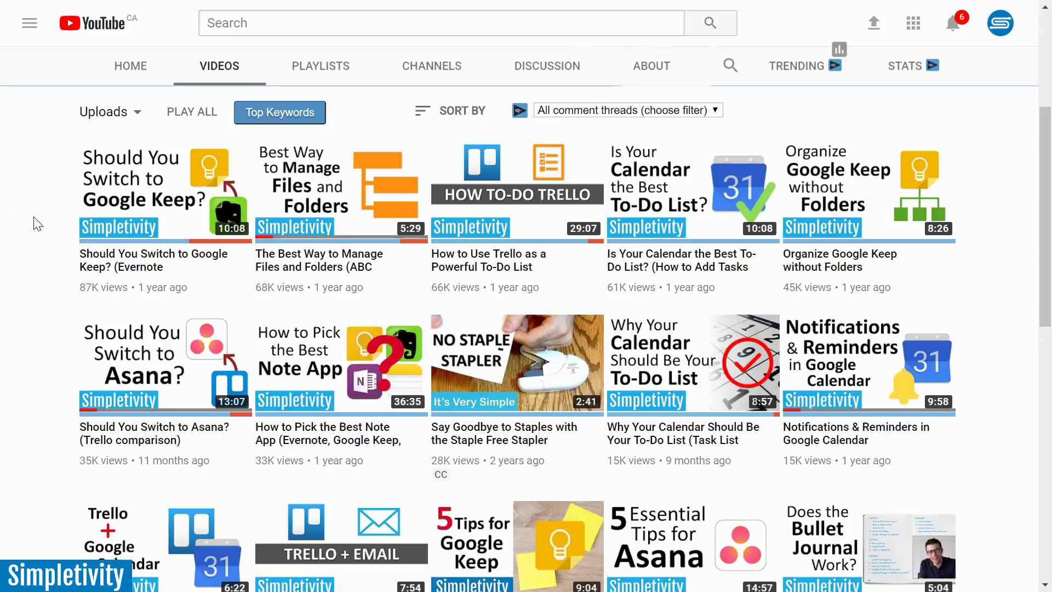
Open the 'Best Way to Manage Files and Folders' video and bring up the Dropbox W folder in File Explorer.
mouse_move(357, 231)
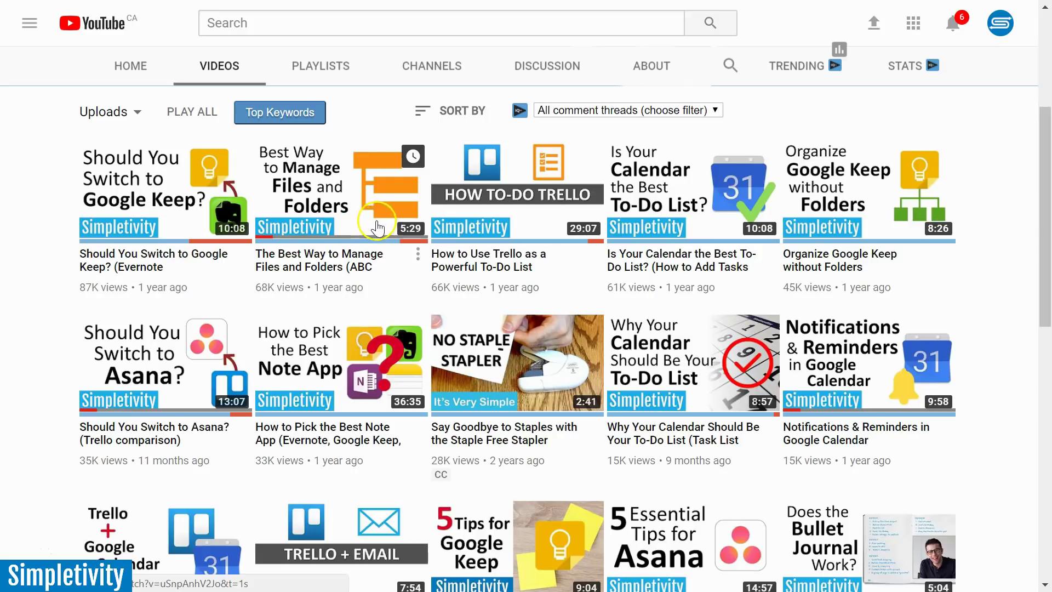
click(366, 231)
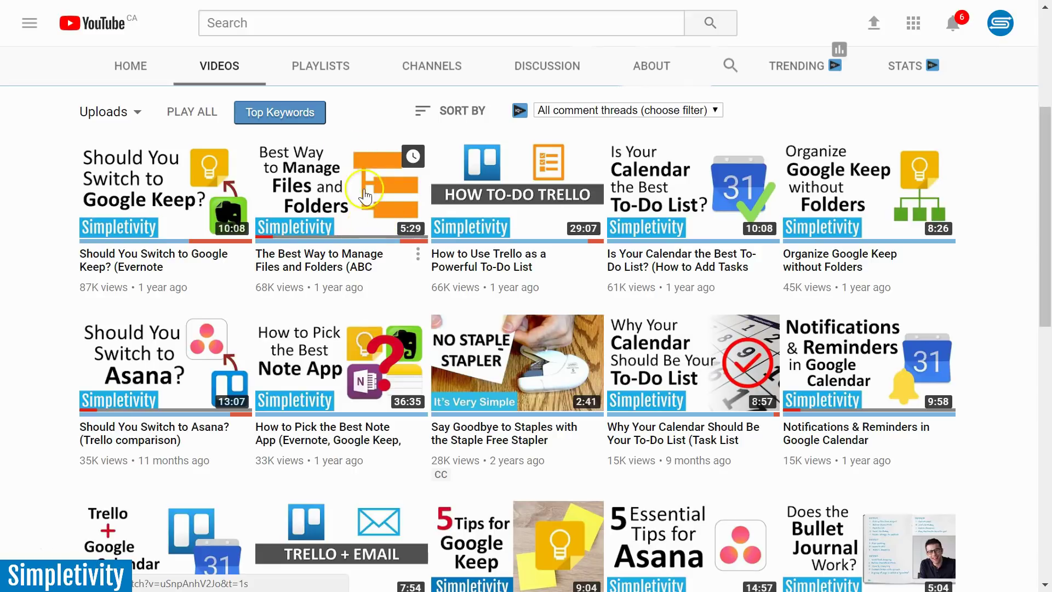
click(292, 200)
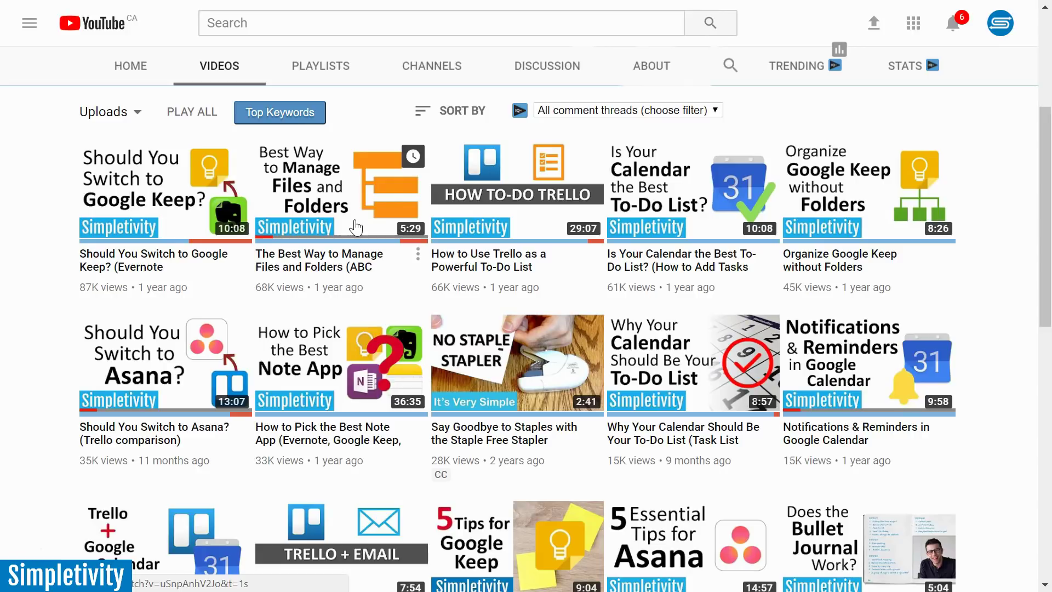
key(alt+Tab)
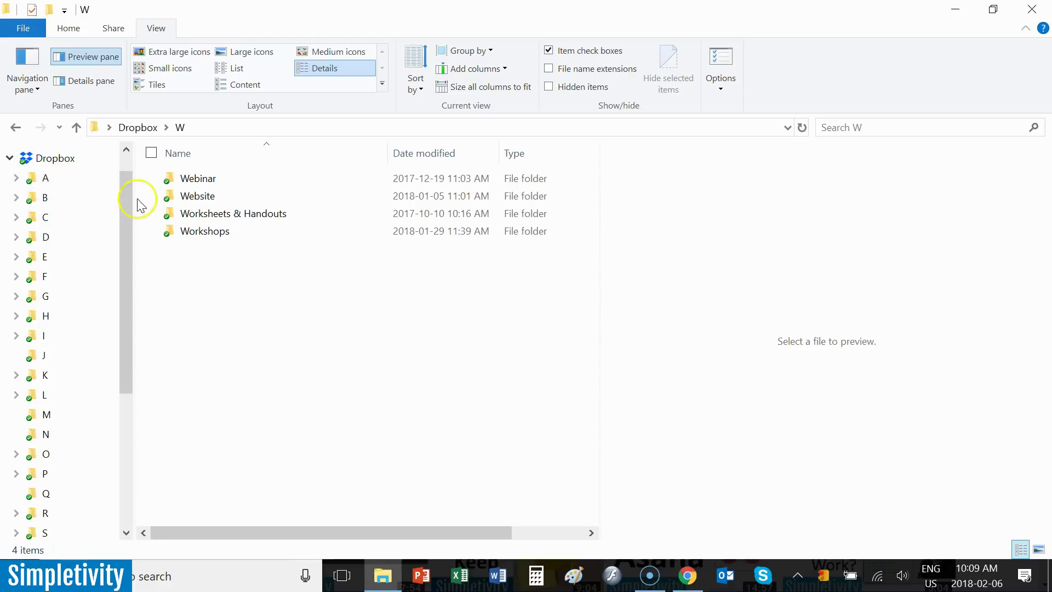
Scroll the navigation pane up and down through the Dropbox A–Z letter folders.
drag(122, 187, 125, 306)
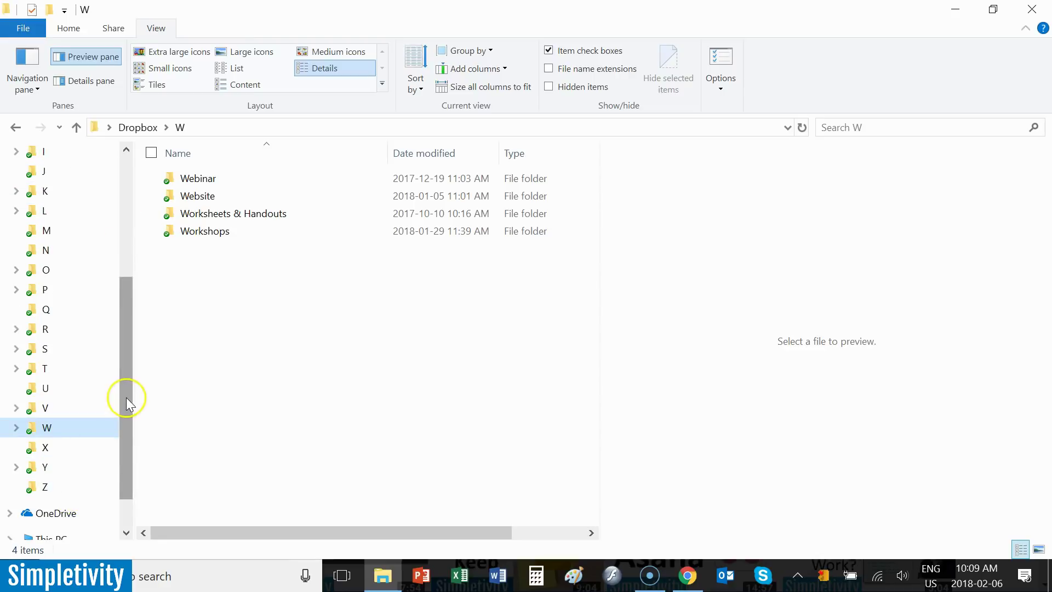
drag(128, 399, 131, 278)
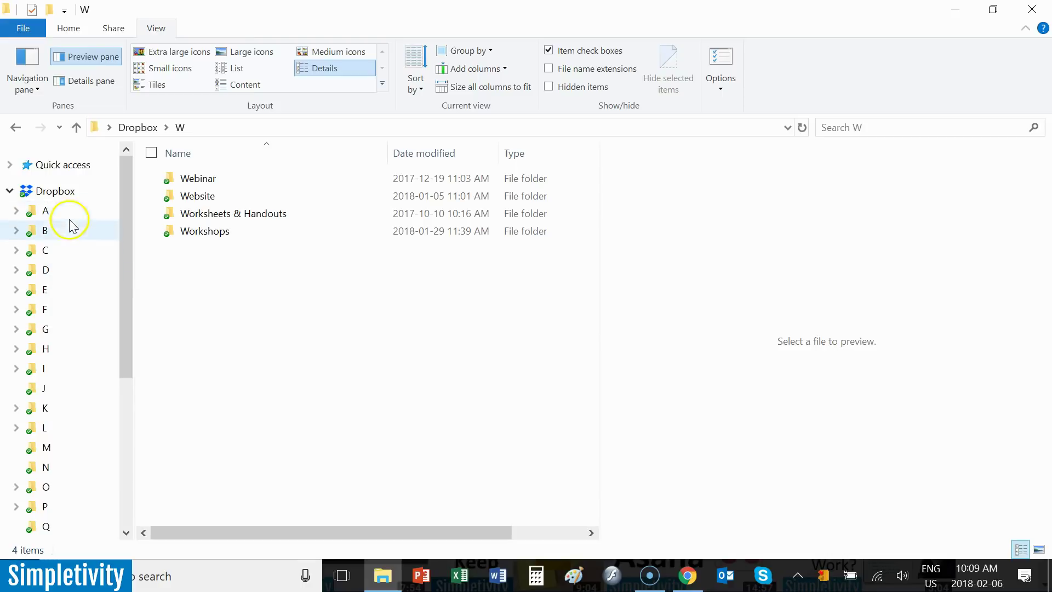
drag(129, 235, 121, 330)
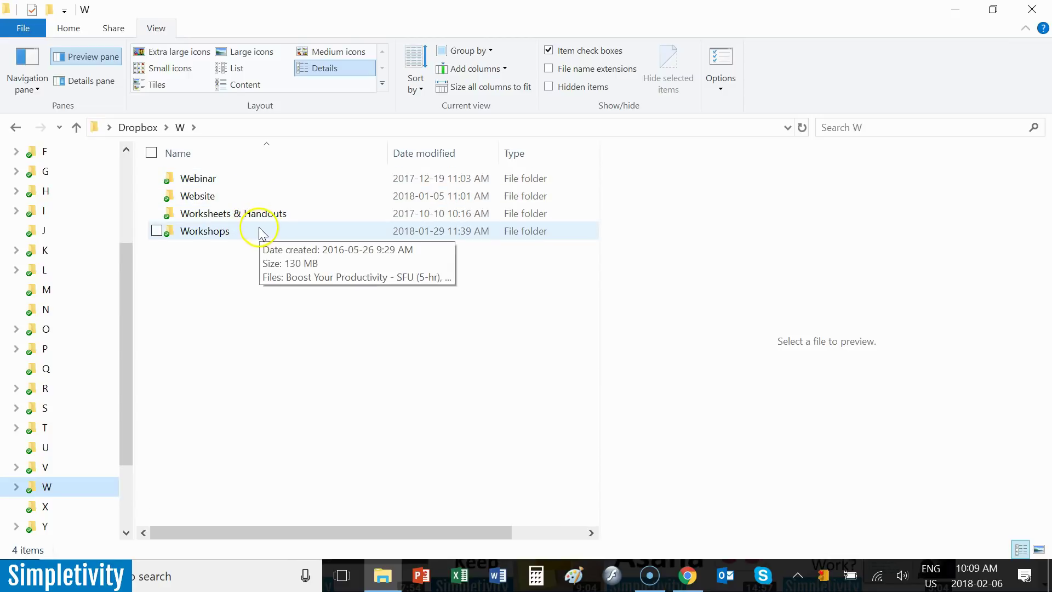
Open the Website folder, go back to W, then reopen Website to view its 19 items.
double_click(212, 198)
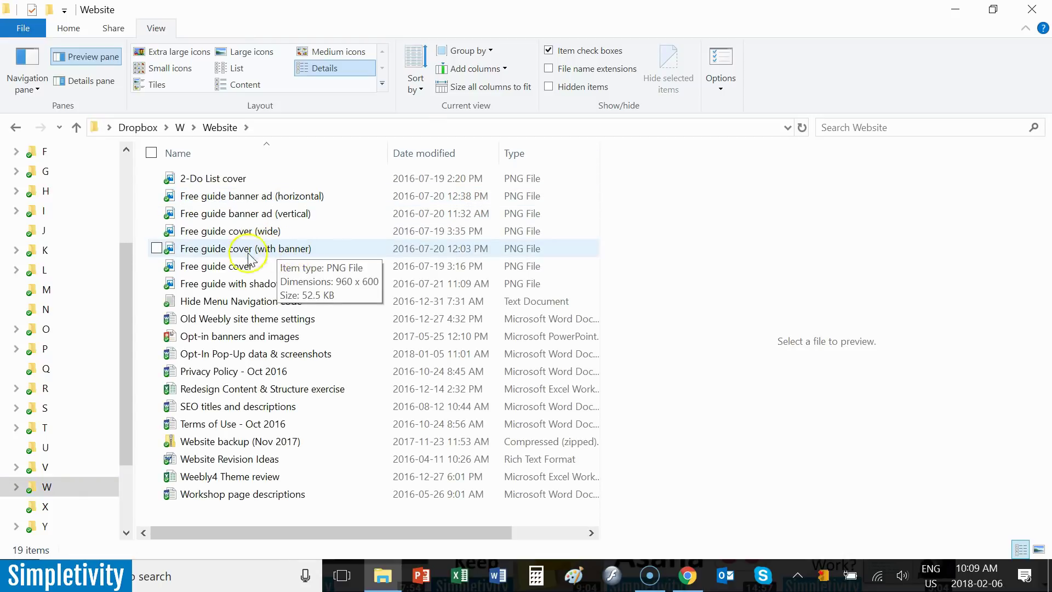
click(74, 486)
double_click(212, 197)
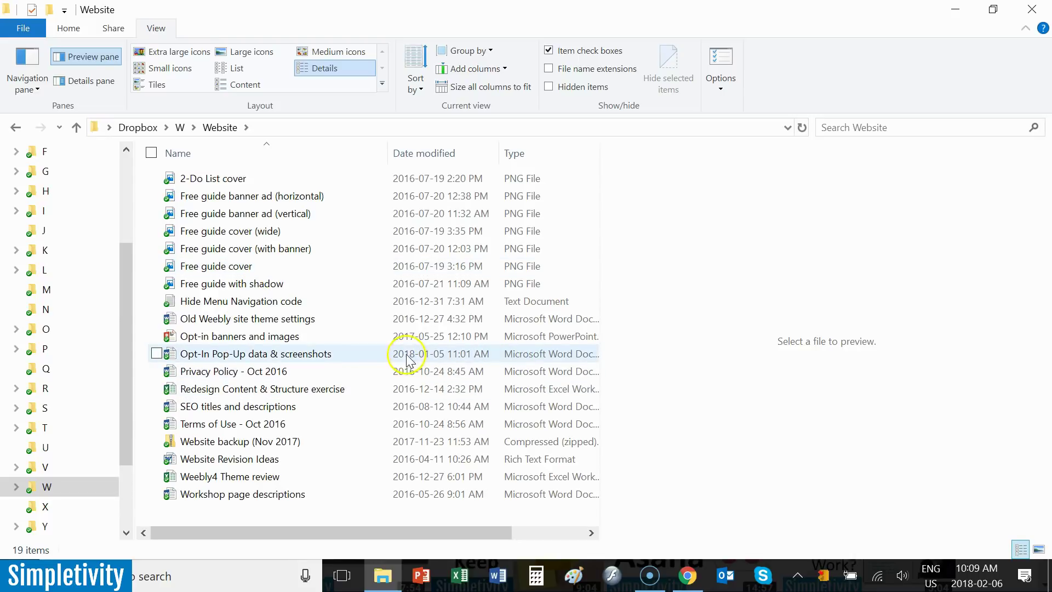
click(61, 487)
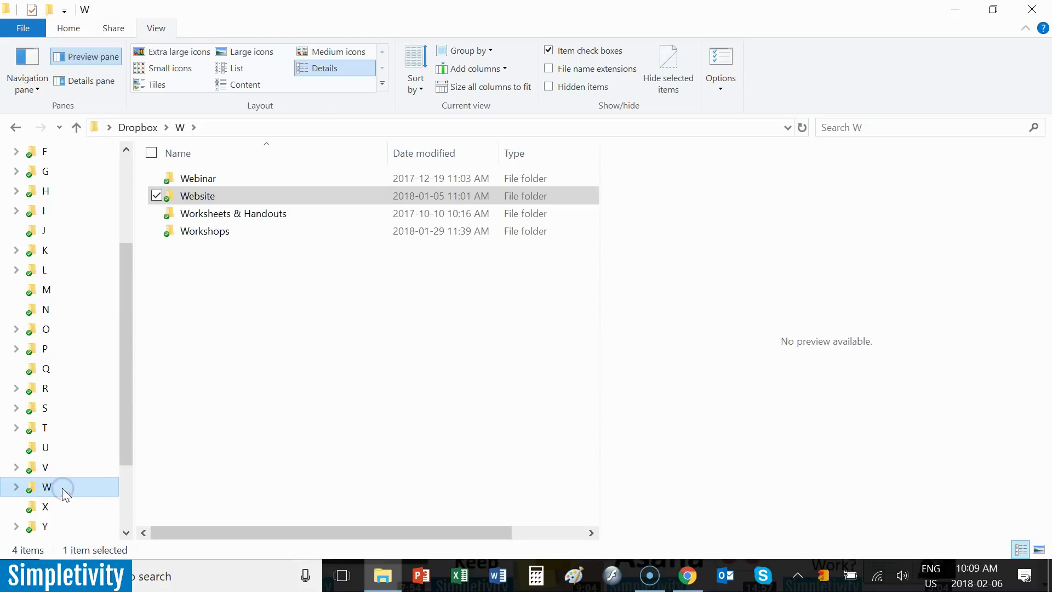
drag(122, 328, 126, 291)
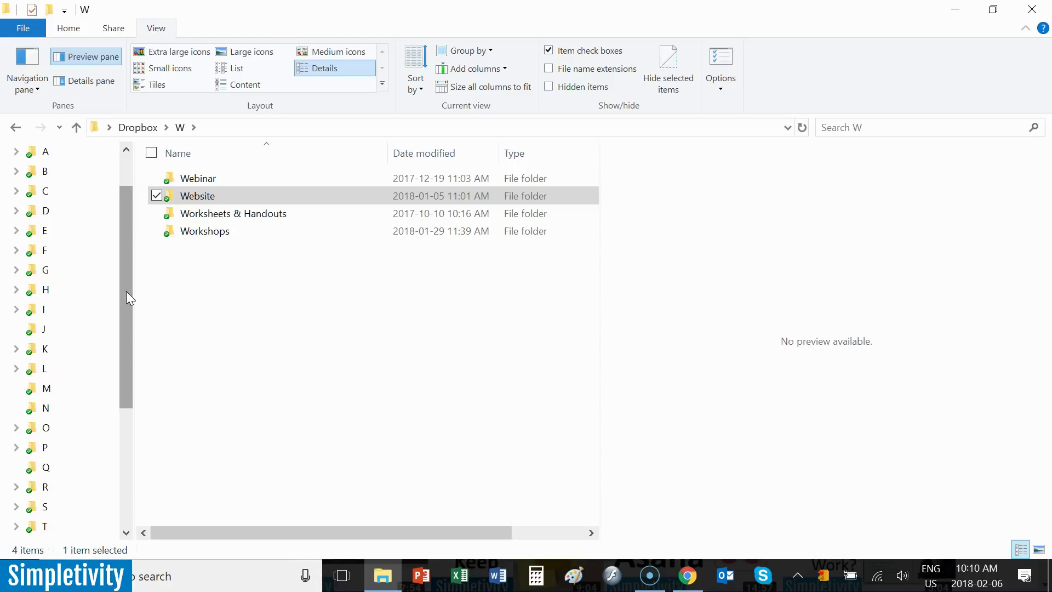
drag(127, 294, 128, 339)
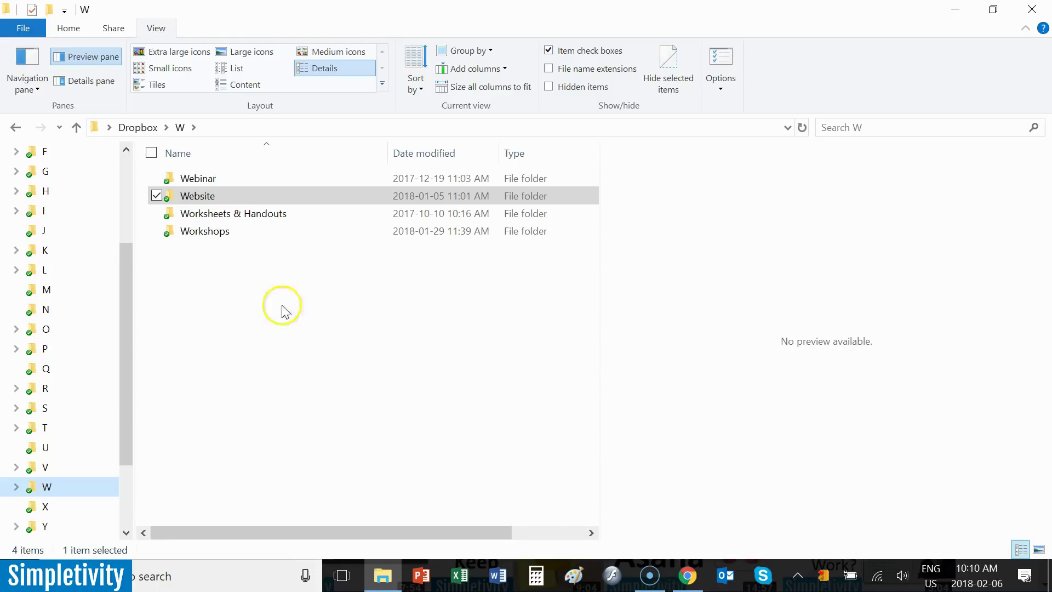
drag(123, 337, 124, 278)
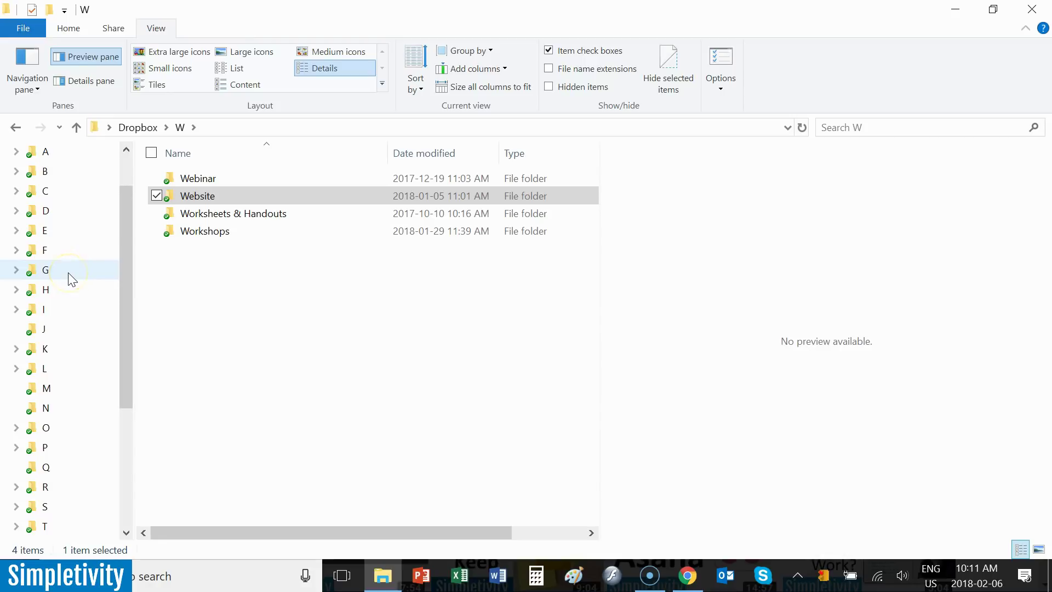
Scroll through the A–Z Dropbox folders, then switch to the Trello card 'Upload a picture to website'.
scroll(127, 241, up, 1)
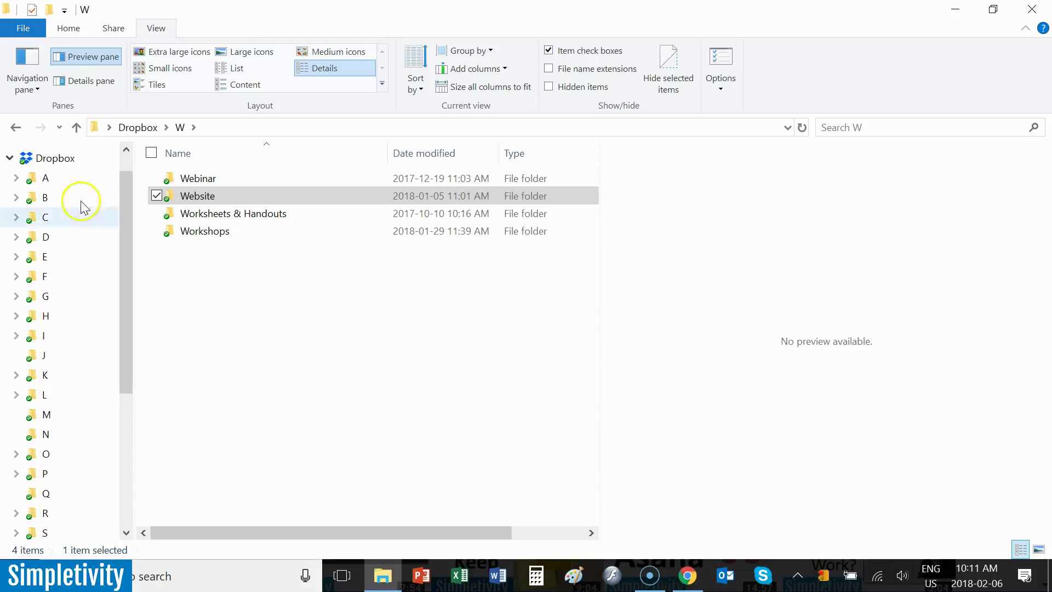
mouse_move(128, 216)
mouse_down()
mouse_move(124, 225)
mouse_move(126, 212)
mouse_up()
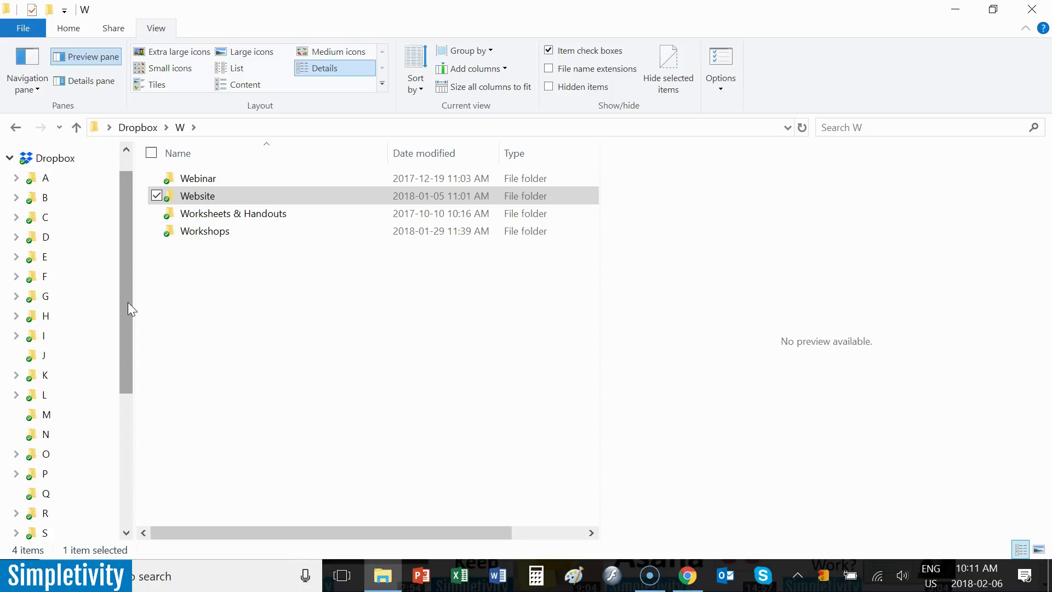
mouse_move(127, 301)
mouse_down()
mouse_move(120, 352)
mouse_move(124, 291)
mouse_up()
mouse_move(128, 189)
mouse_down()
mouse_move(117, 308)
mouse_move(130, 169)
mouse_up()
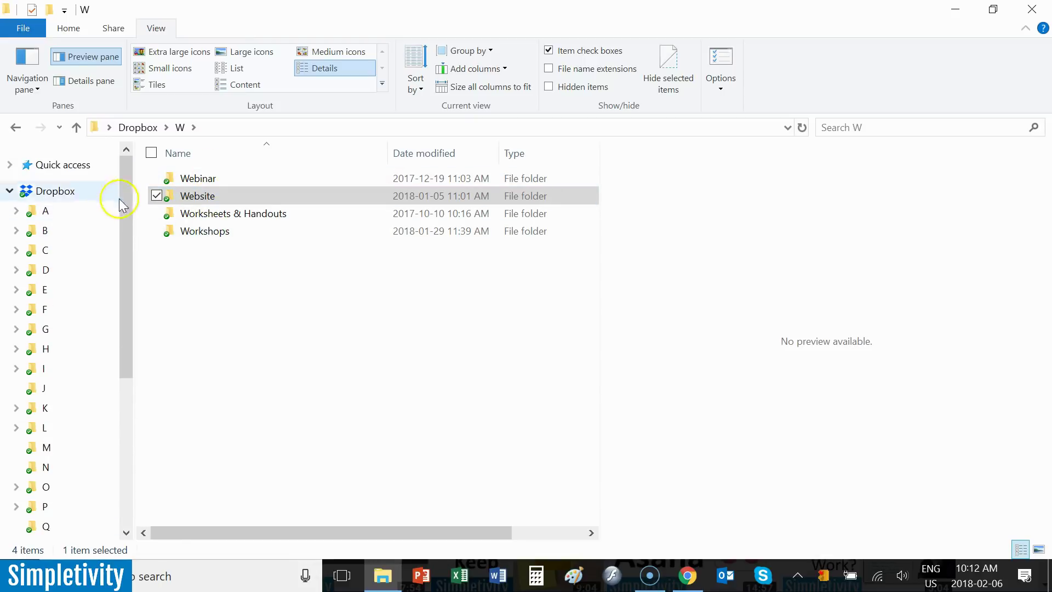
drag(124, 202, 128, 302)
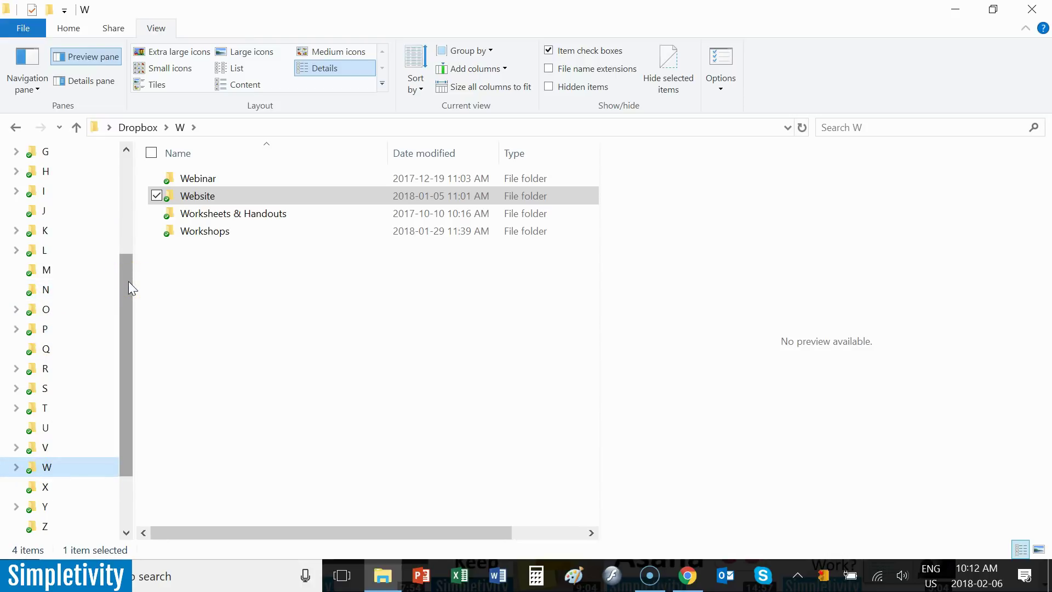
drag(128, 281, 113, 202)
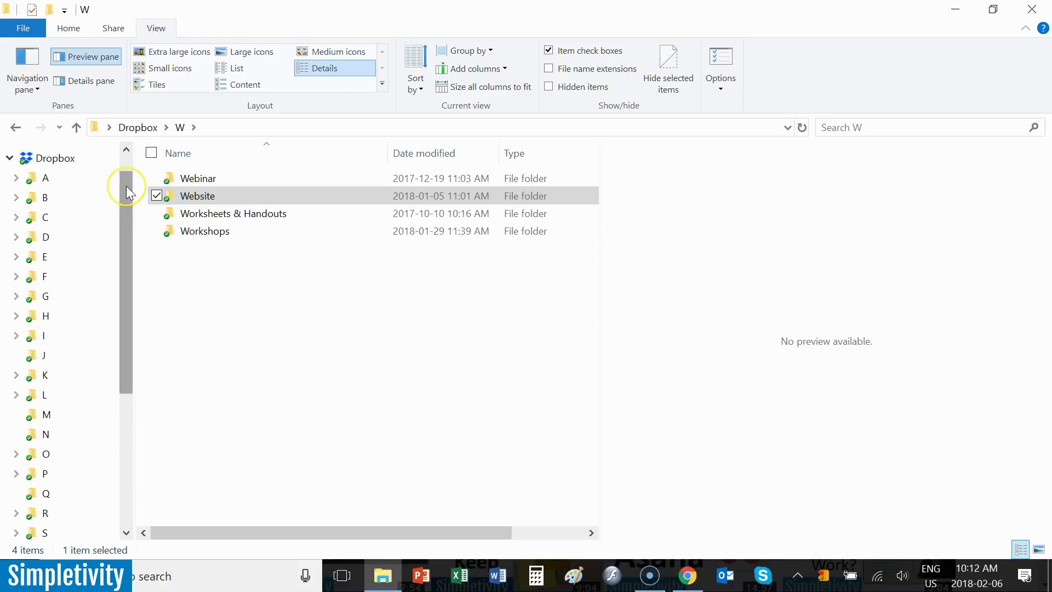
scroll(126, 187, down, 1)
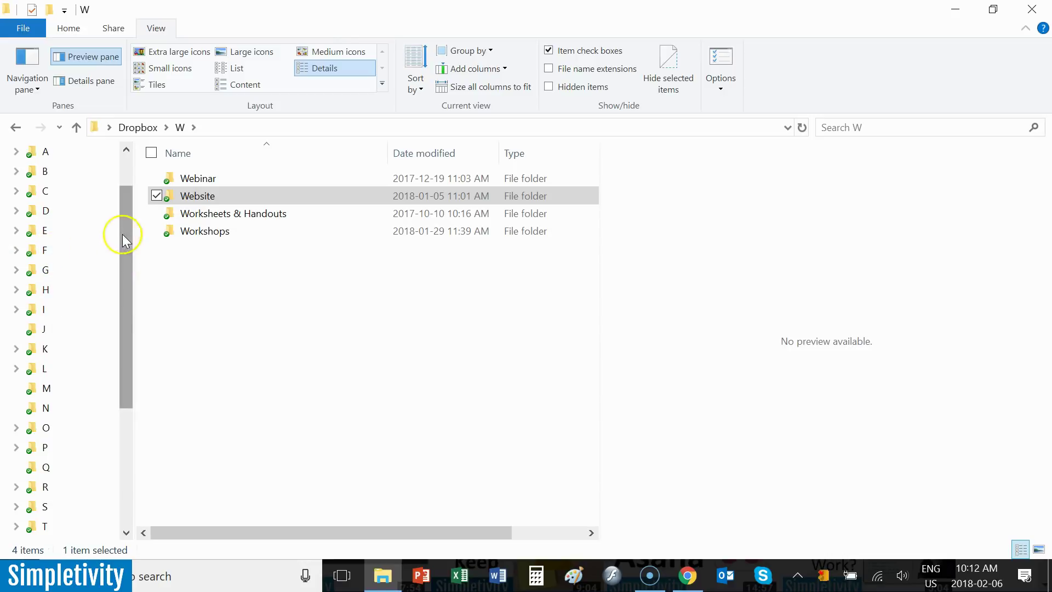
drag(130, 218, 134, 193)
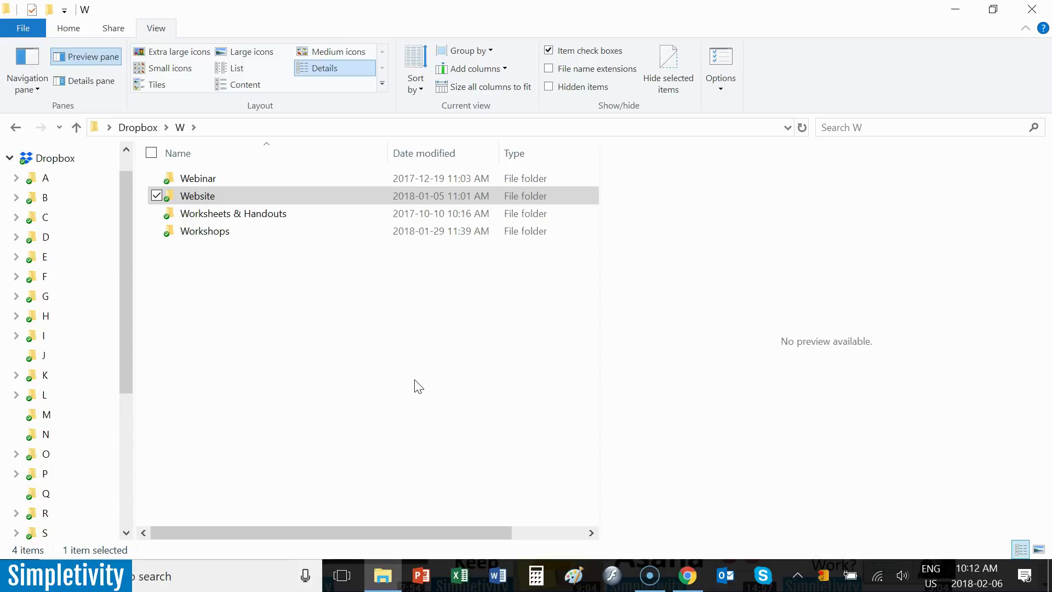
key(alt+Tab)
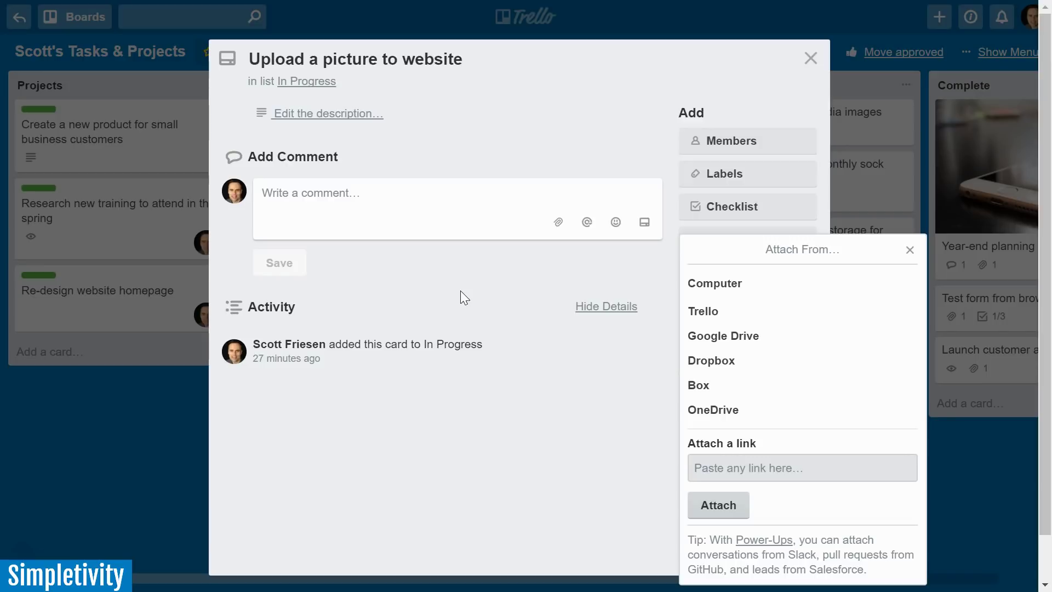
Attach from Computer and browse the Open dialog's folder tree to the Dropbox W folder.
click(740, 285)
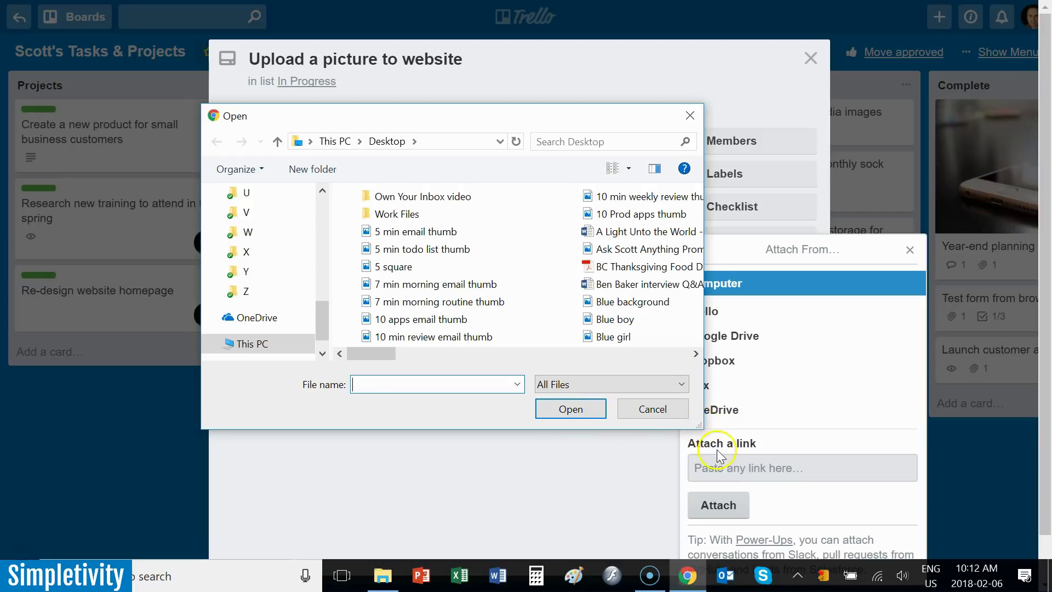
drag(323, 316, 326, 246)
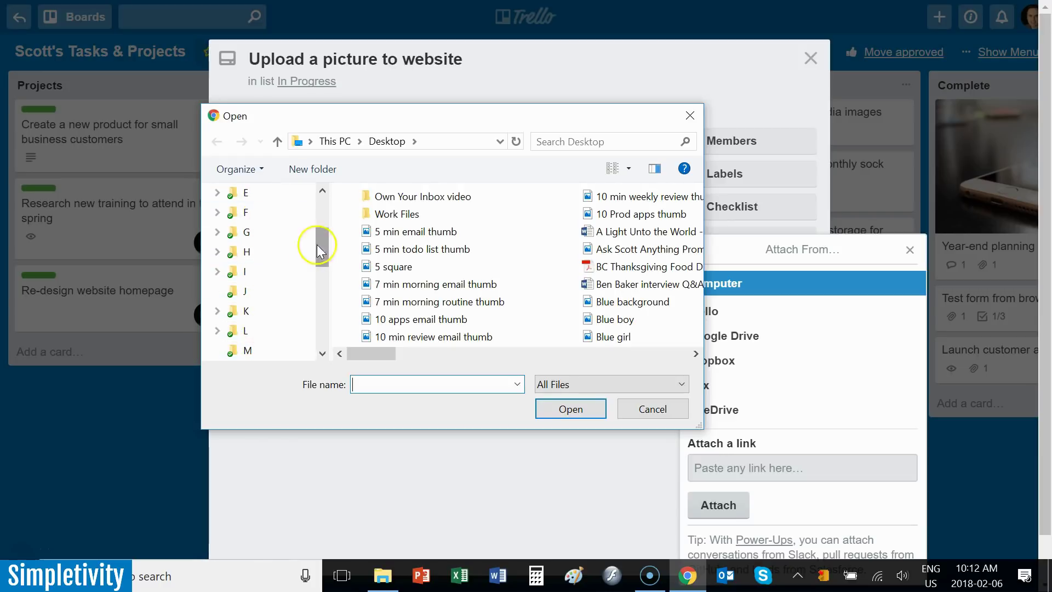
drag(317, 244, 323, 287)
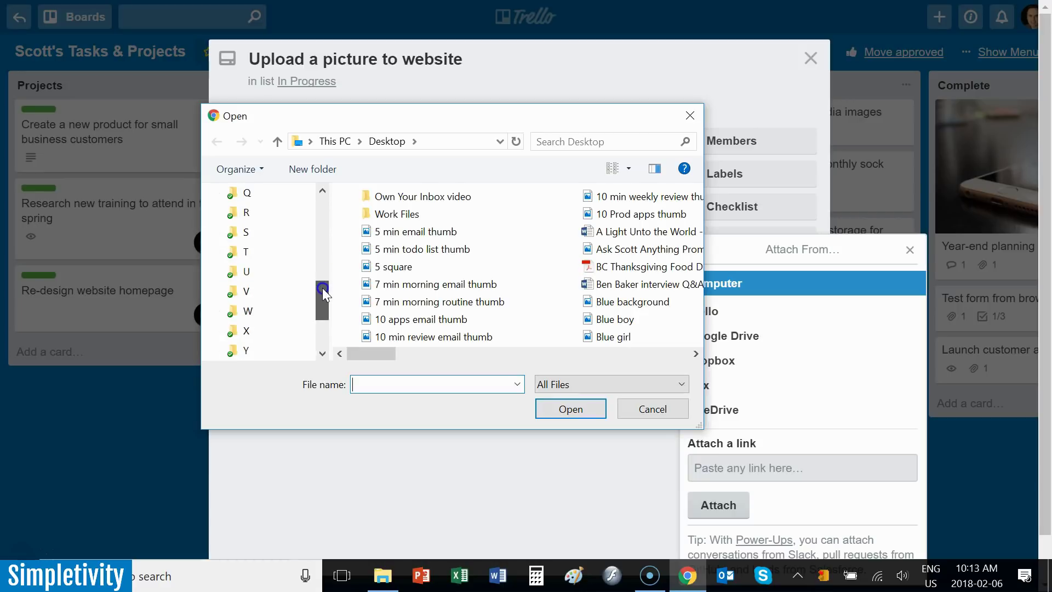
click(258, 315)
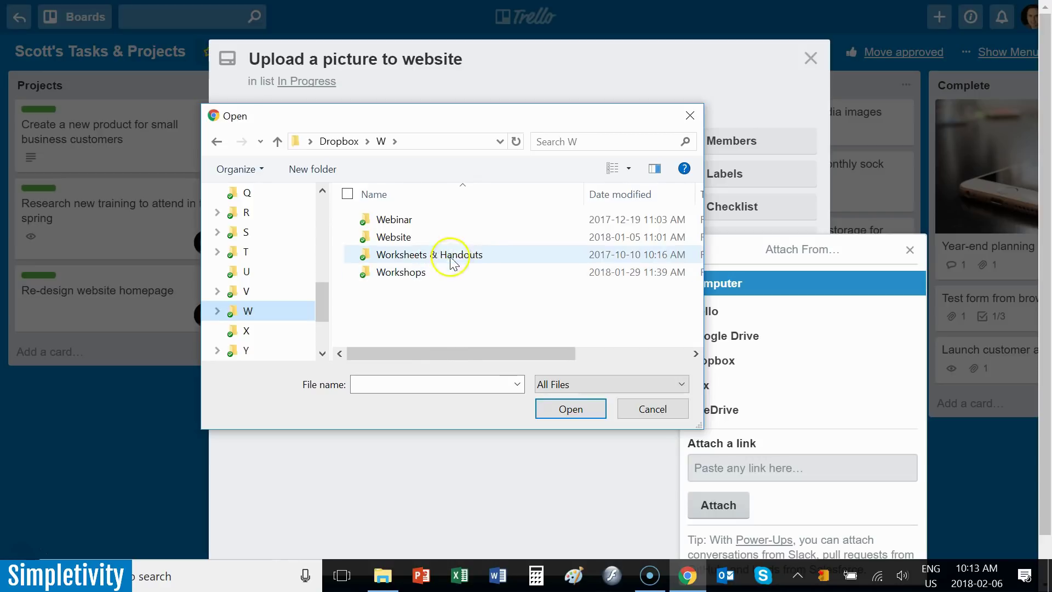
Browse the Webinar folder, return to W, view the S folder, then cancel the Open dialog.
double_click(403, 219)
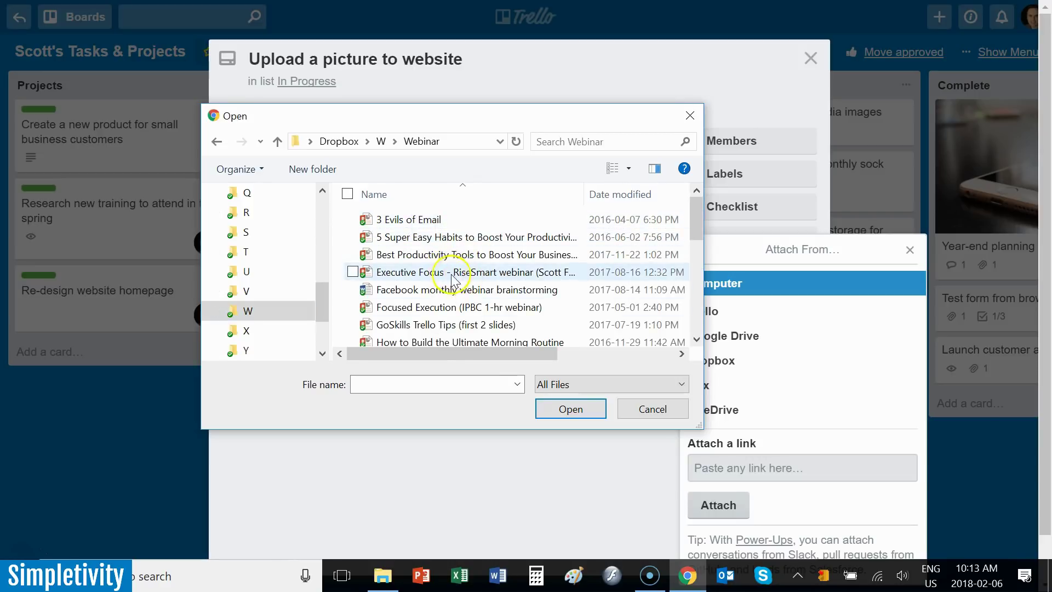
click(270, 314)
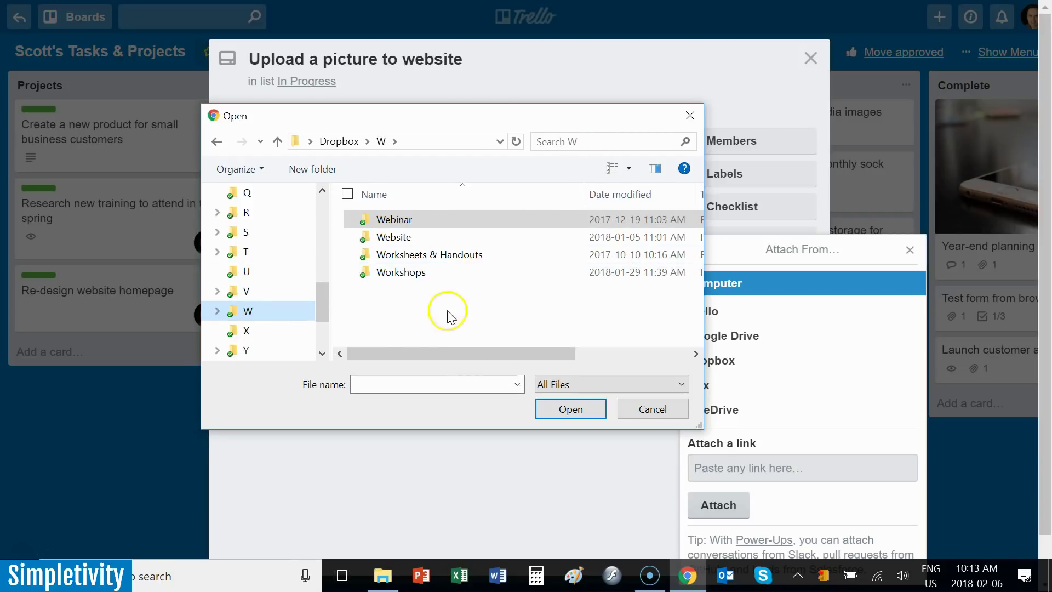
mouse_move(321, 303)
mouse_down()
mouse_move(321, 211)
mouse_move(324, 286)
mouse_up()
click(282, 214)
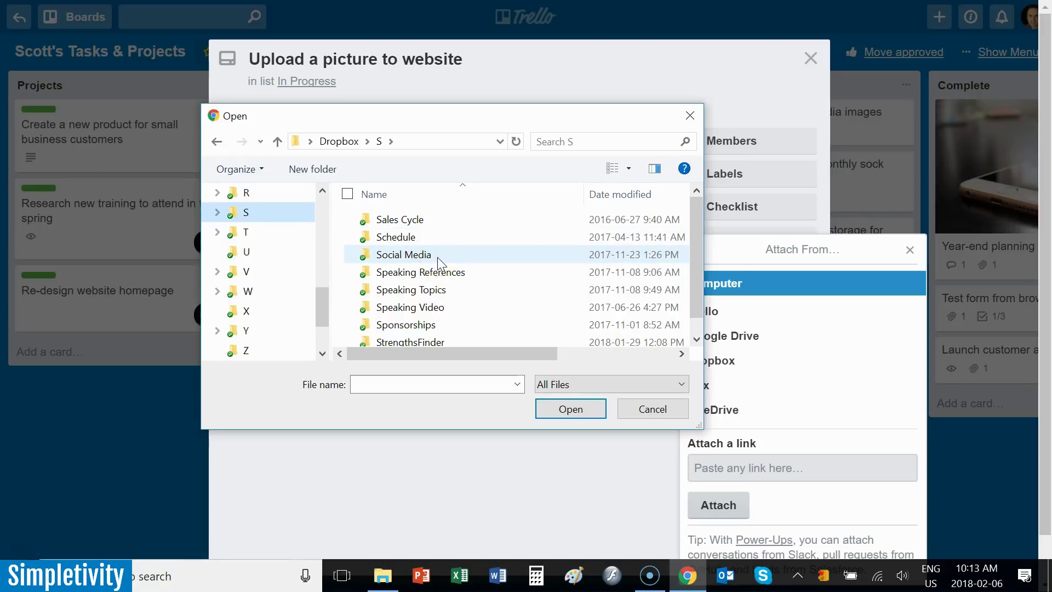
click(662, 410)
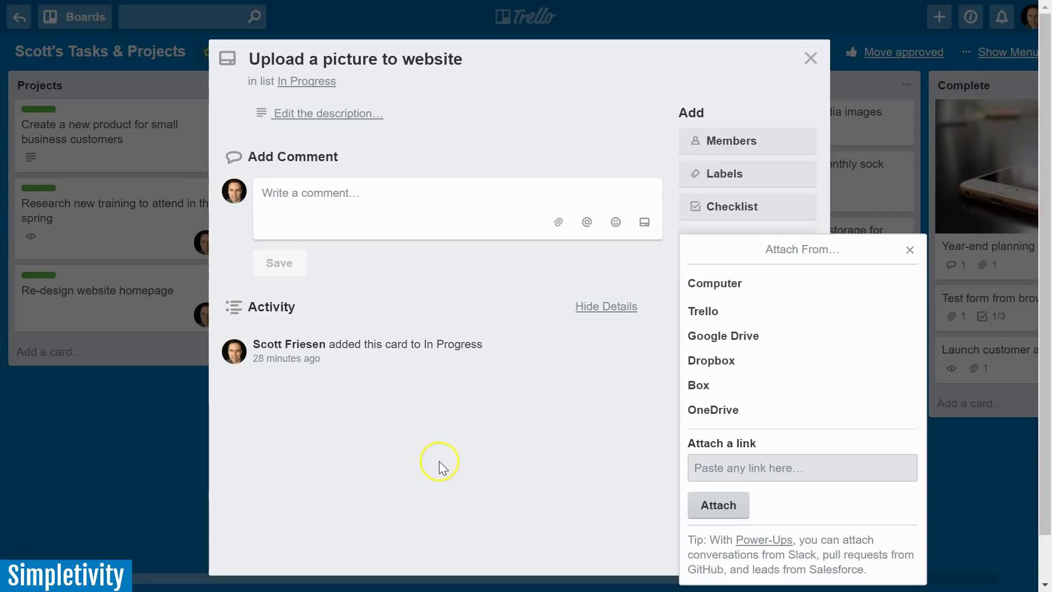
Return to the Dropbox W folder in File Explorer and scroll through the A–Z letter folders.
key(alt+Tab)
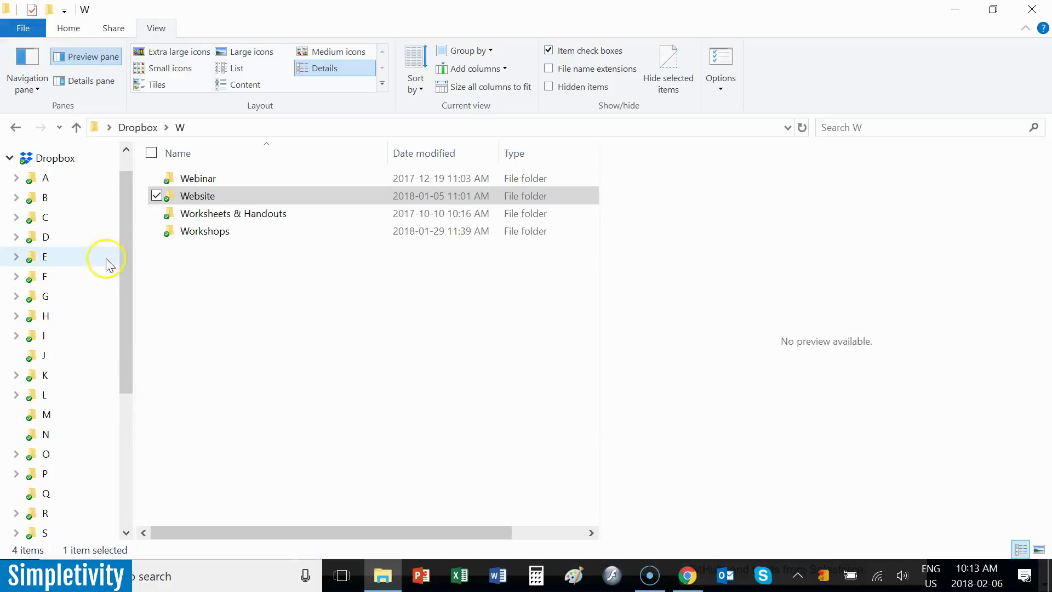
mouse_move(127, 202)
mouse_down()
mouse_move(131, 307)
mouse_move(129, 201)
mouse_move(123, 209)
mouse_up()
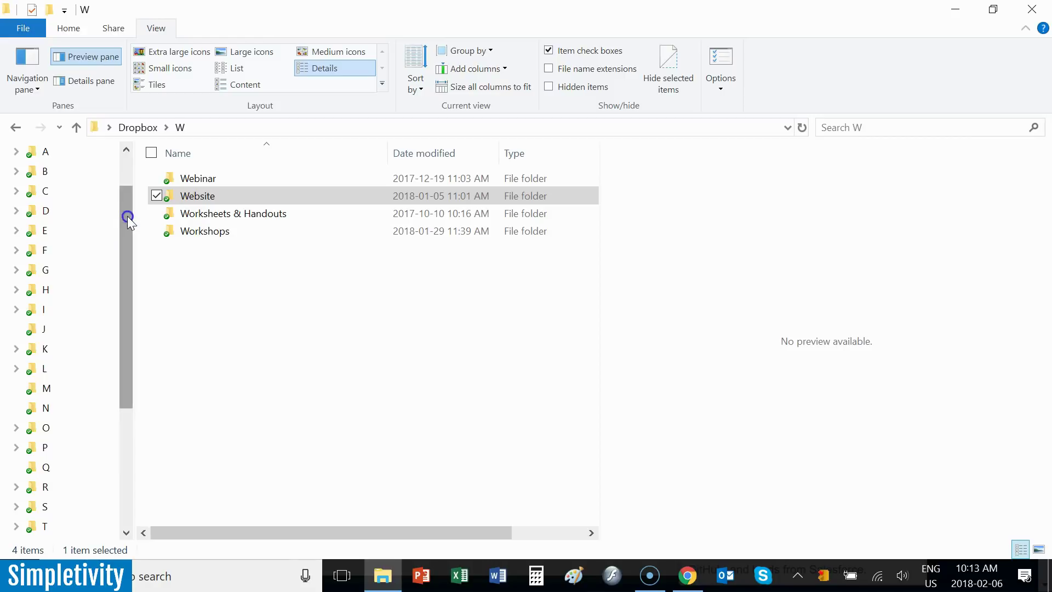
drag(127, 215, 127, 201)
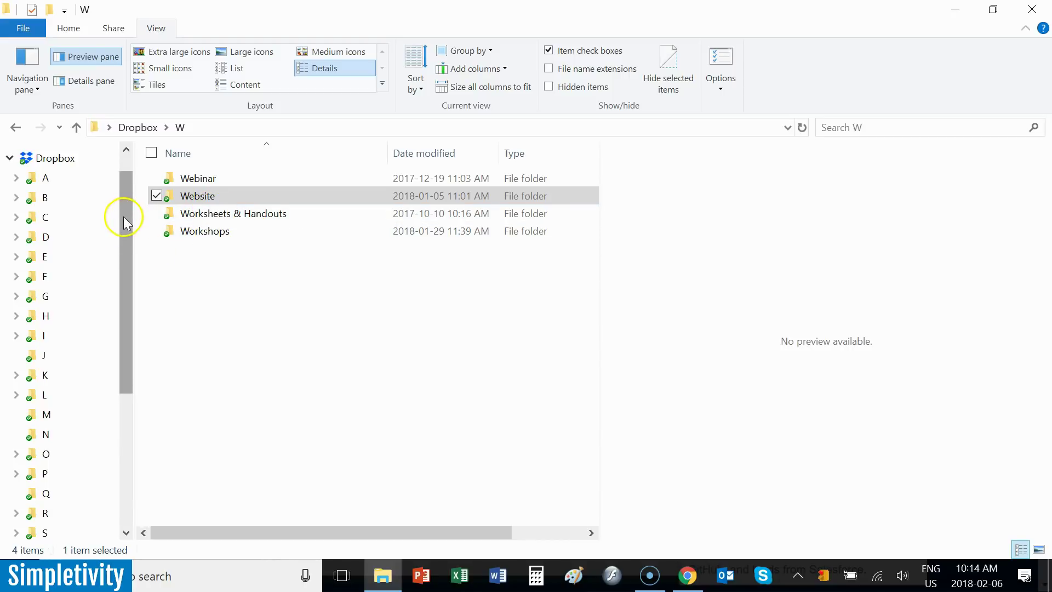
mouse_move(123, 216)
mouse_down()
mouse_move(126, 263)
mouse_move(101, 318)
mouse_move(127, 207)
mouse_up()
drag(124, 193, 116, 291)
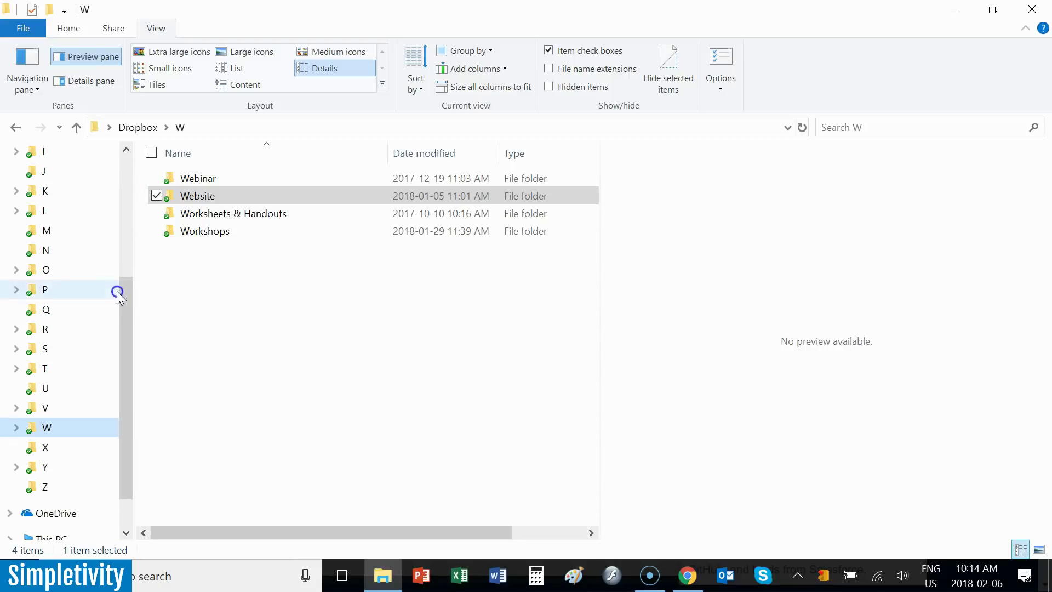
drag(125, 387, 132, 270)
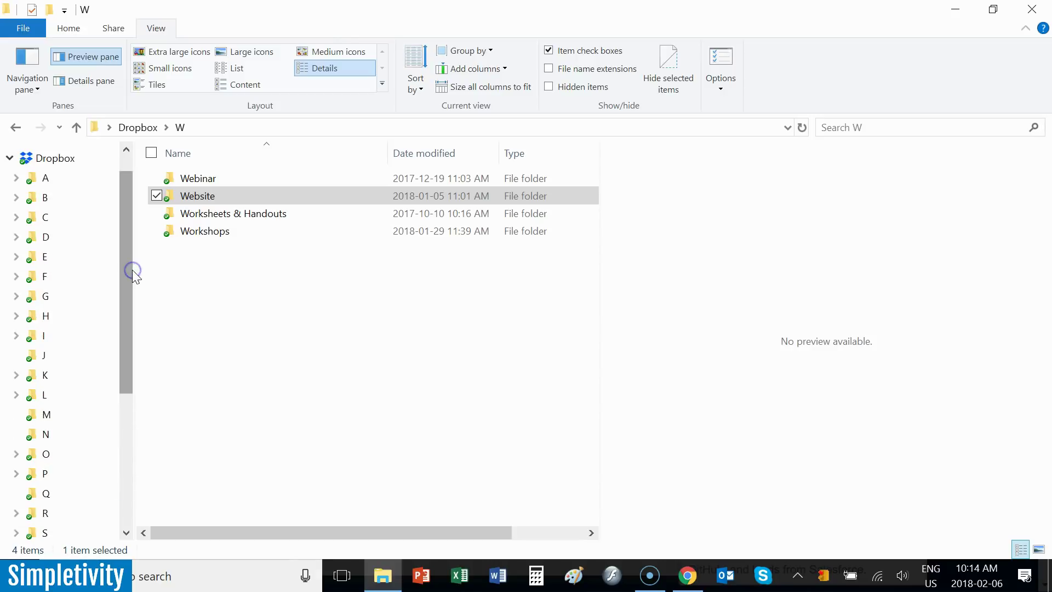